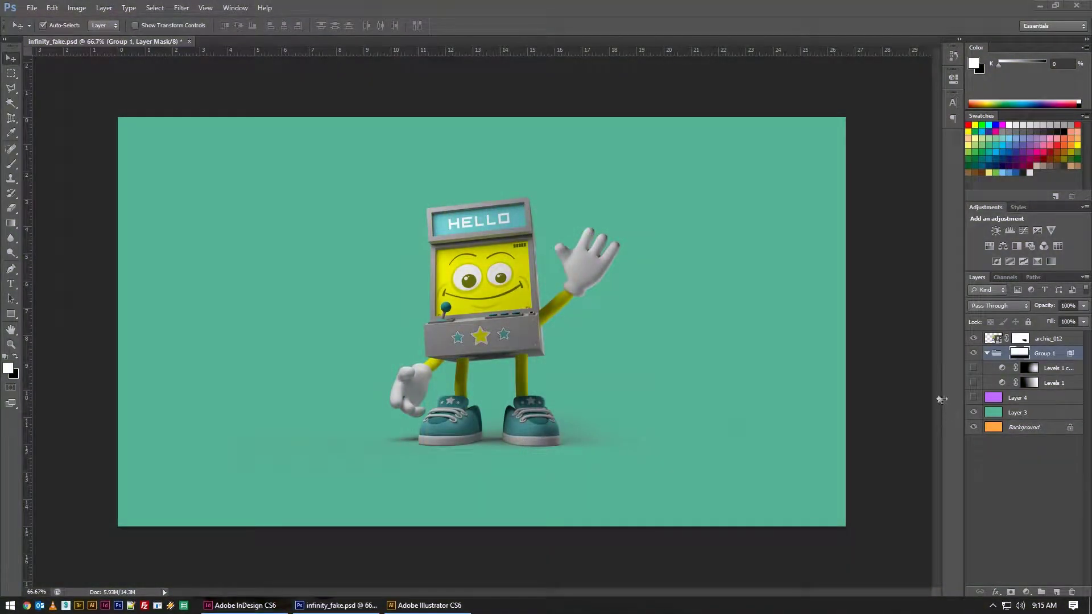
- Try moving the archie_012 character to the left, then undo back to centre
{"action": "left_click", "coordinate": [11, 73]}
{"action": "left_click", "coordinate": [12, 59]}
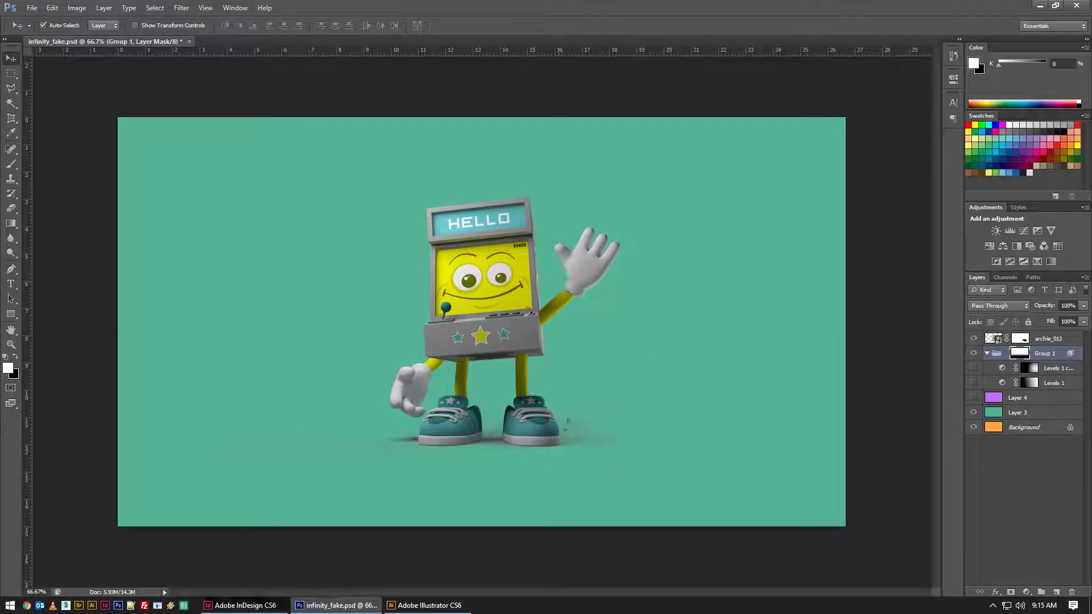
{"action": "scroll", "coordinate": [629, 346], "scroll_direction": "up", "scroll_amount": 1}
{"action": "scroll", "coordinate": [545, 349], "scroll_direction": "down", "scroll_amount": 1}
{"action": "scroll", "coordinate": [518, 341], "scroll_direction": "up", "scroll_amount": 1}
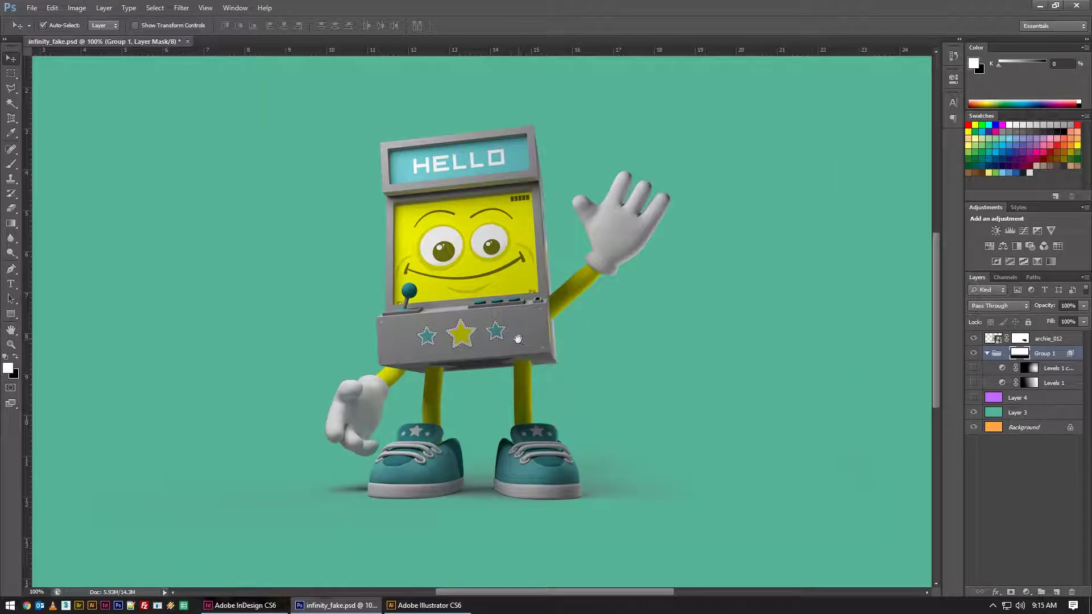
{"action": "scroll", "coordinate": [546, 337], "scroll_direction": "down", "scroll_amount": 1}
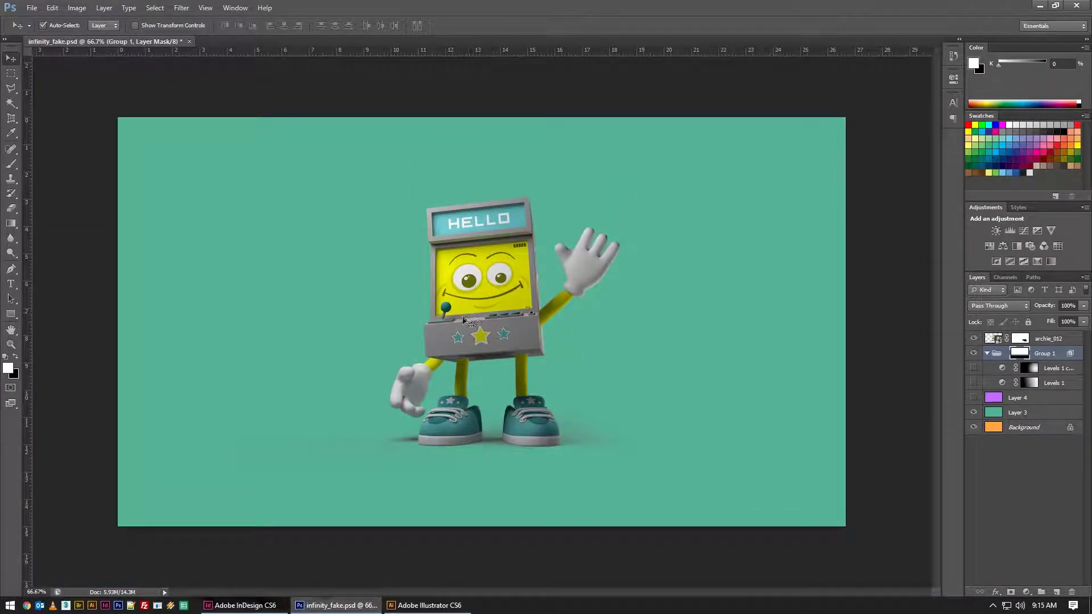
{"action": "left_click", "coordinate": [993, 340]}
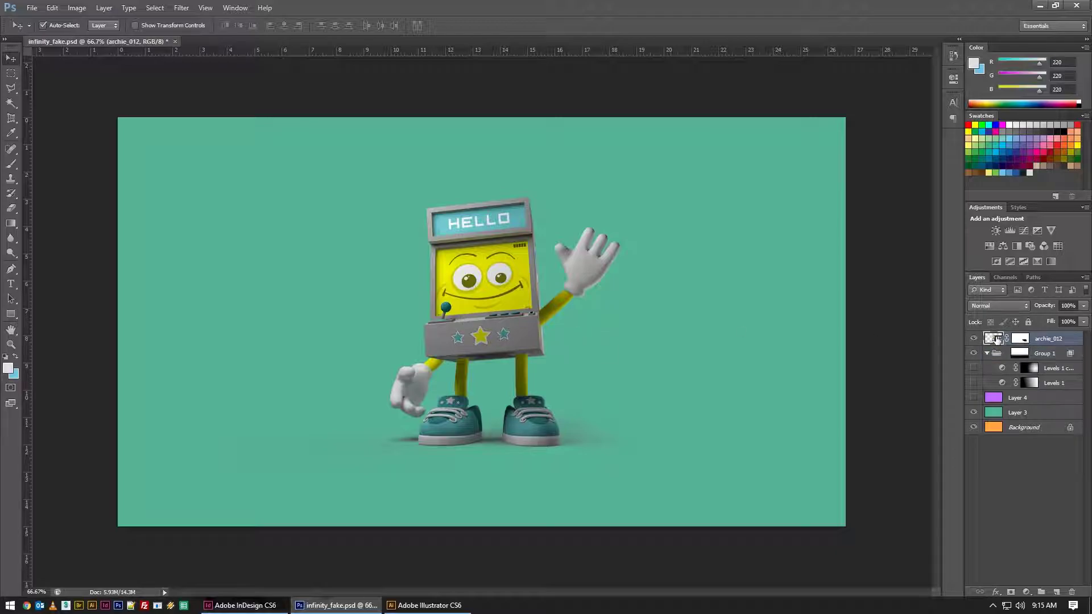
{"action": "left_click_drag", "start_coordinate": [496, 316], "coordinate": [320, 317]}
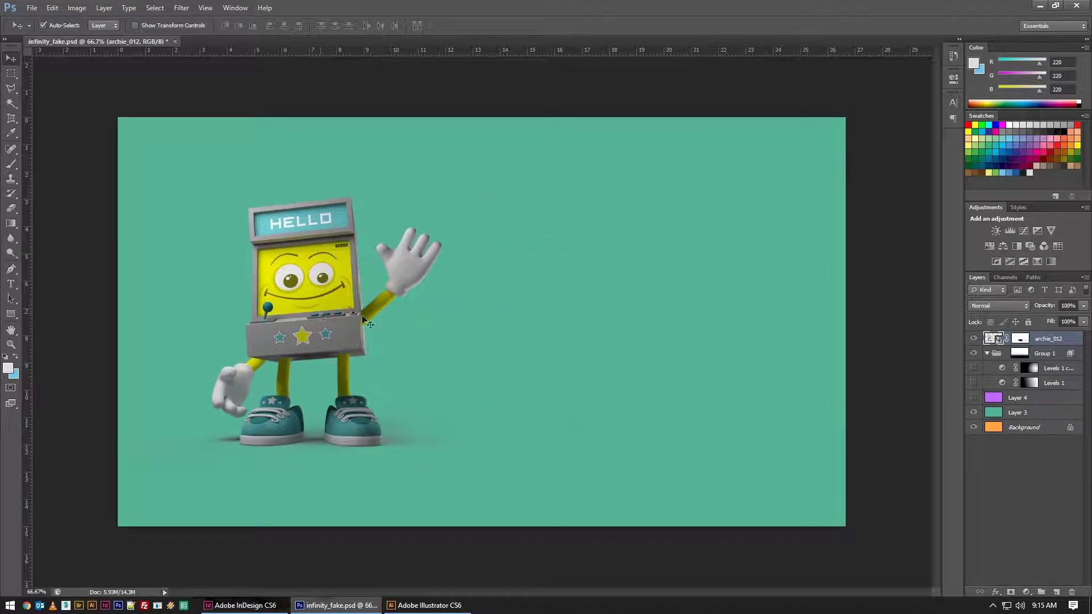
{"action": "key", "text": "ctrl+z"}
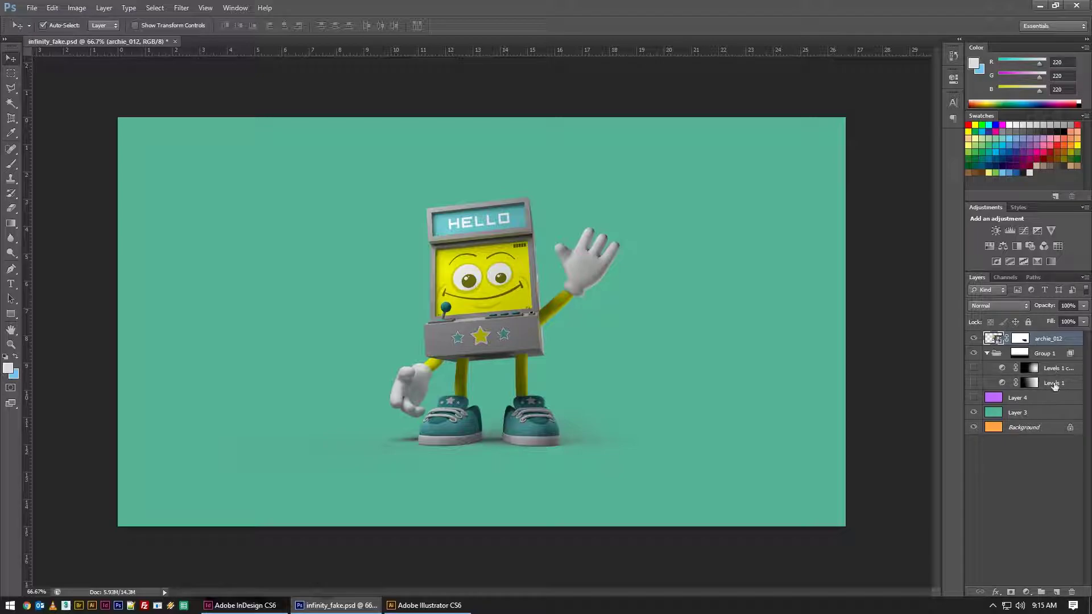
- Compare the teal Layer 3 and purple Layer 4 backgrounds, restoring the teal one
{"action": "left_click", "coordinate": [974, 413]}
{"action": "left_click", "coordinate": [974, 398]}
{"action": "left_click", "coordinate": [974, 398]}
{"action": "left_click", "coordinate": [974, 413]}
- Enable the Levels 1 adjustment and select it, then Group 1's layer mask
{"action": "left_click", "coordinate": [976, 383]}
{"action": "left_click", "coordinate": [1053, 383]}
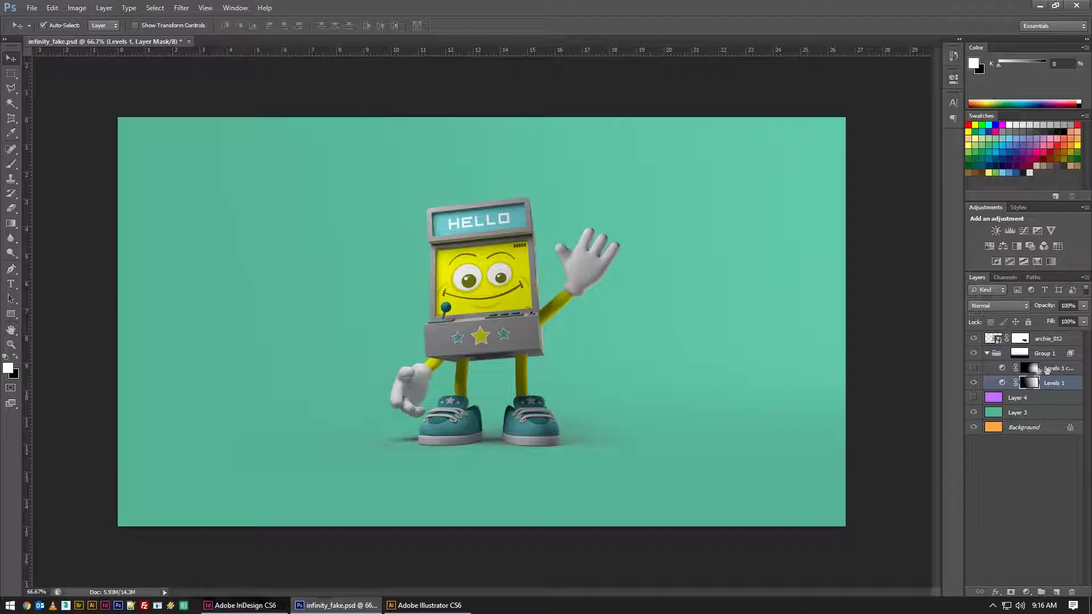
{"action": "left_click", "coordinate": [1019, 353]}
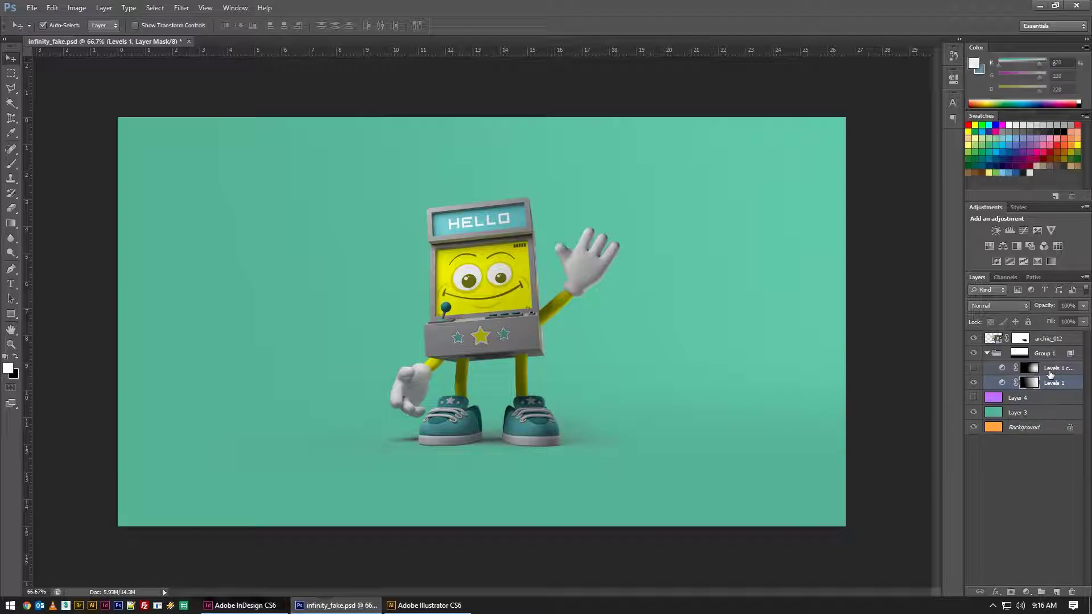
- Delete Group 1's layer mask and both old Levels adjustment layers
{"action": "right_click", "coordinate": [1019, 353]}
{"action": "left_click", "coordinate": [1024, 377]}
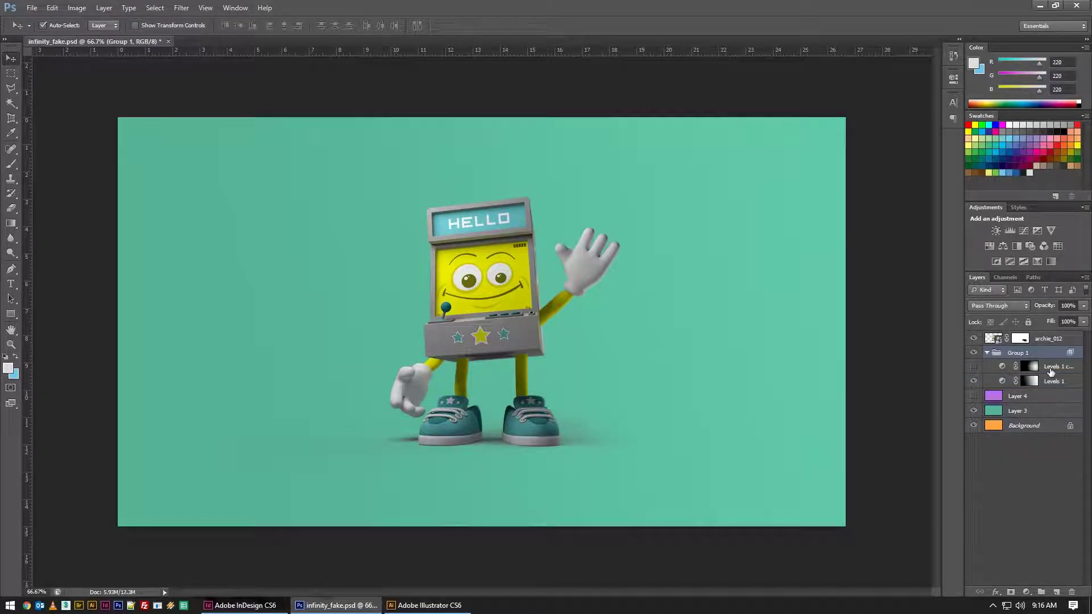
{"action": "left_click", "coordinate": [1048, 383]}
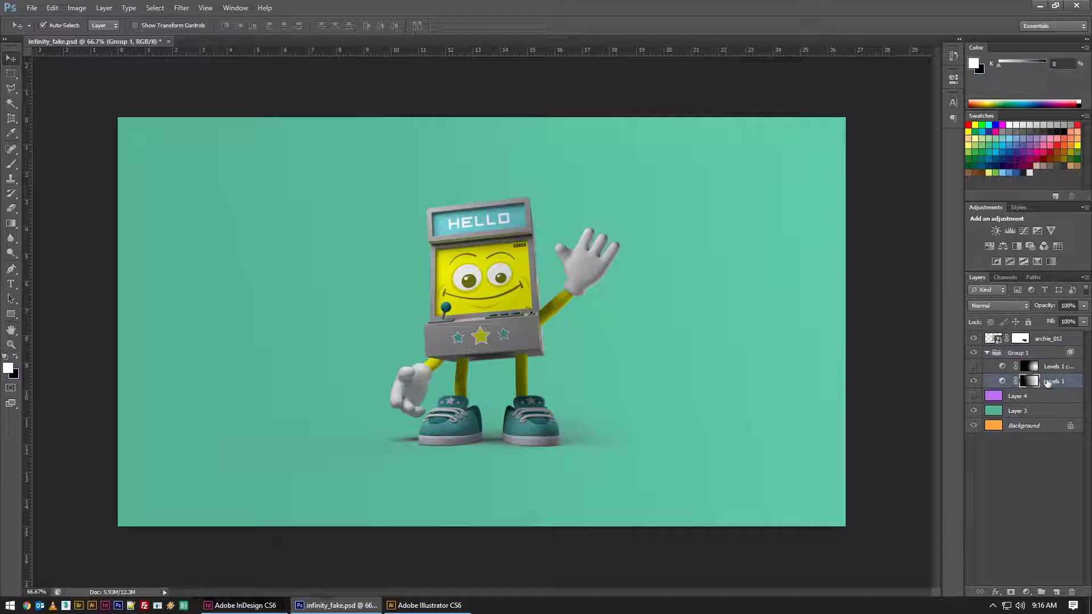
{"action": "double_click", "coordinate": [1002, 382]}
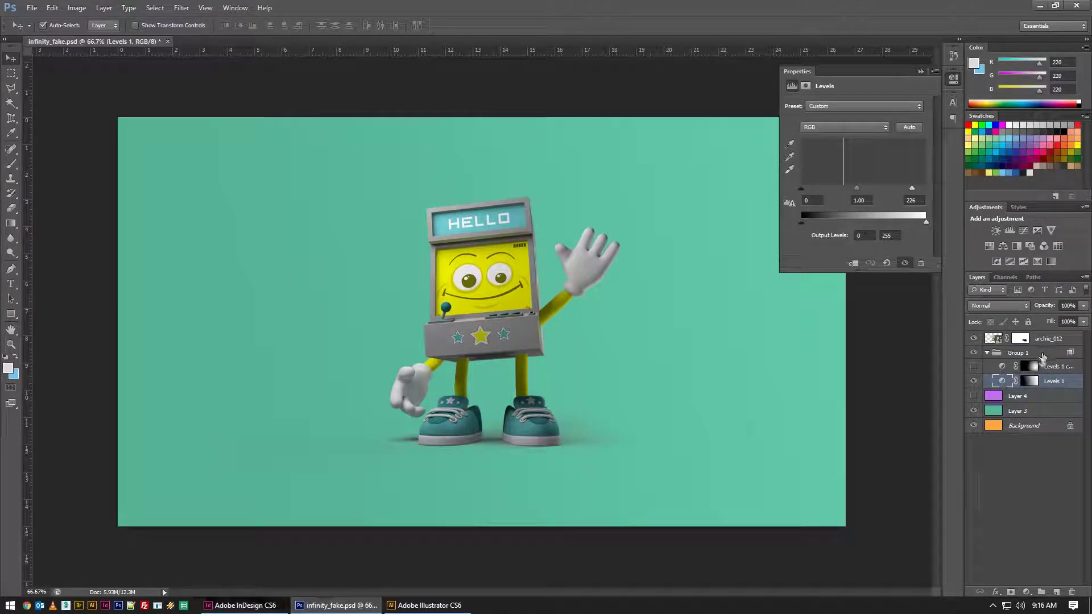
{"action": "left_click", "coordinate": [1055, 367], "text": "shift"}
{"action": "left_click_drag", "start_coordinate": [1064, 383], "coordinate": [1071, 592]}
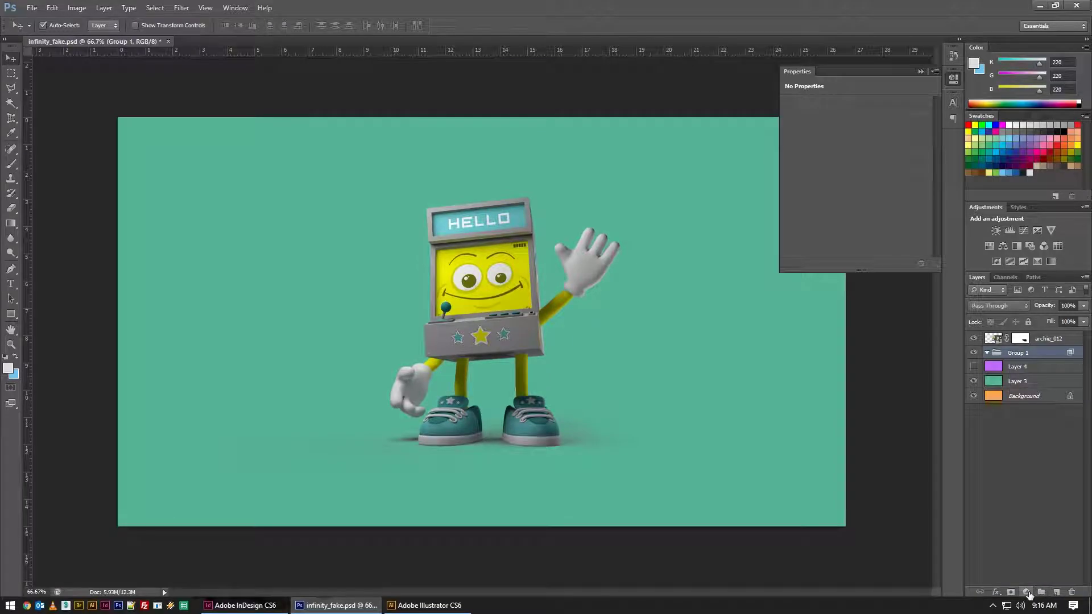
- Add a new Levels adjustment in Group 1 with white input lowered to about 201
{"action": "left_click", "coordinate": [1027, 592]}
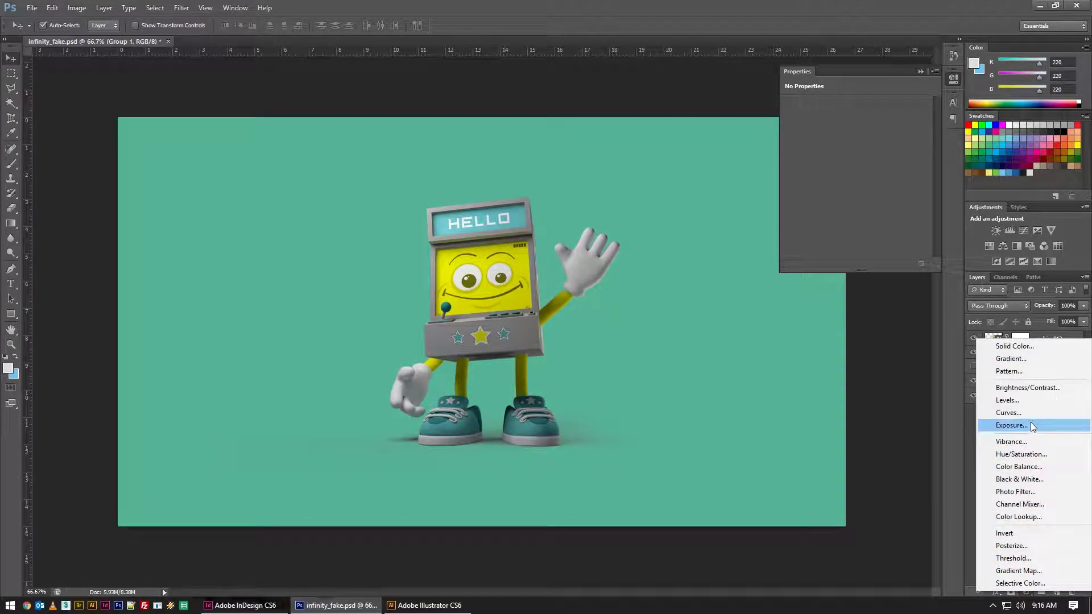
{"action": "left_click", "coordinate": [1025, 400]}
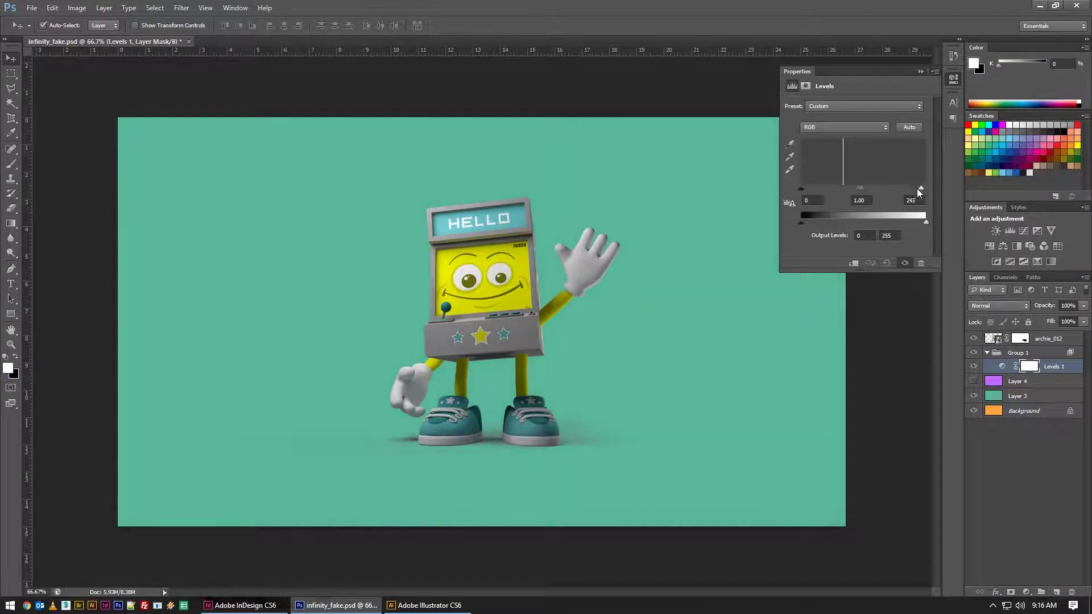
{"action": "mouse_move", "coordinate": [917, 189]}
{"action": "left_mouse_down"}
{"action": "mouse_move", "coordinate": [875, 189]}
{"action": "mouse_move", "coordinate": [896, 189]}
{"action": "left_mouse_up"}
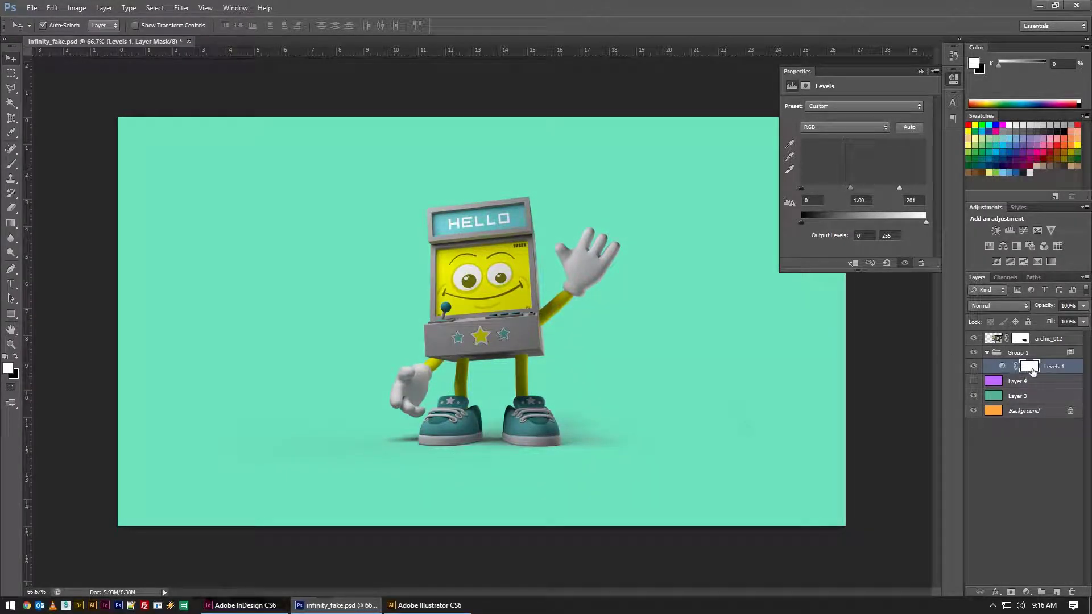
{"action": "left_click", "coordinate": [954, 83]}
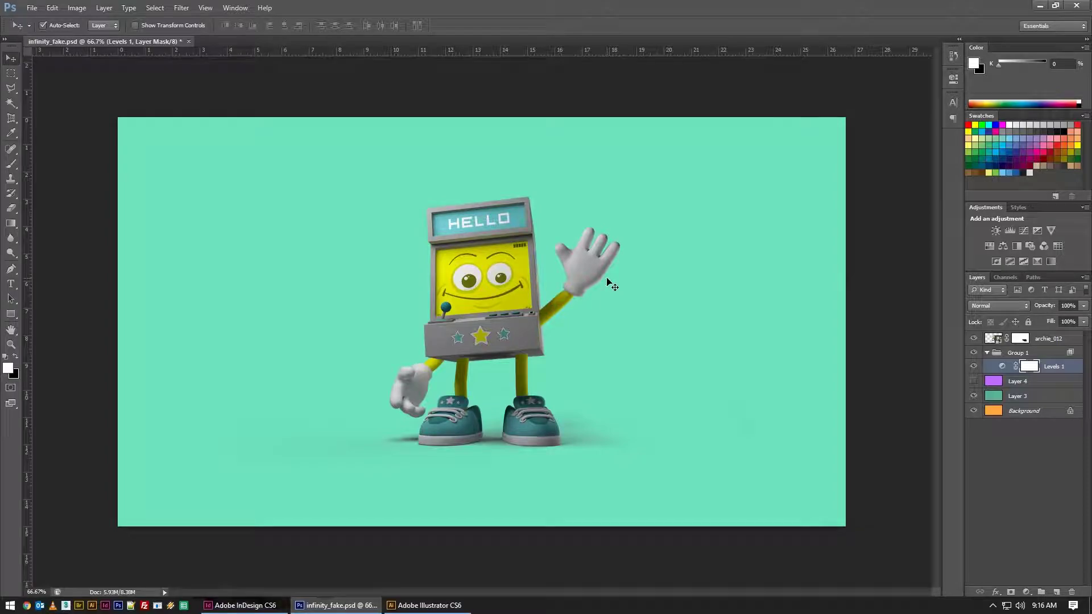
- Draw a gradient on the Levels 1 mask from the upper right toward left-centre
{"action": "key", "text": "g"}
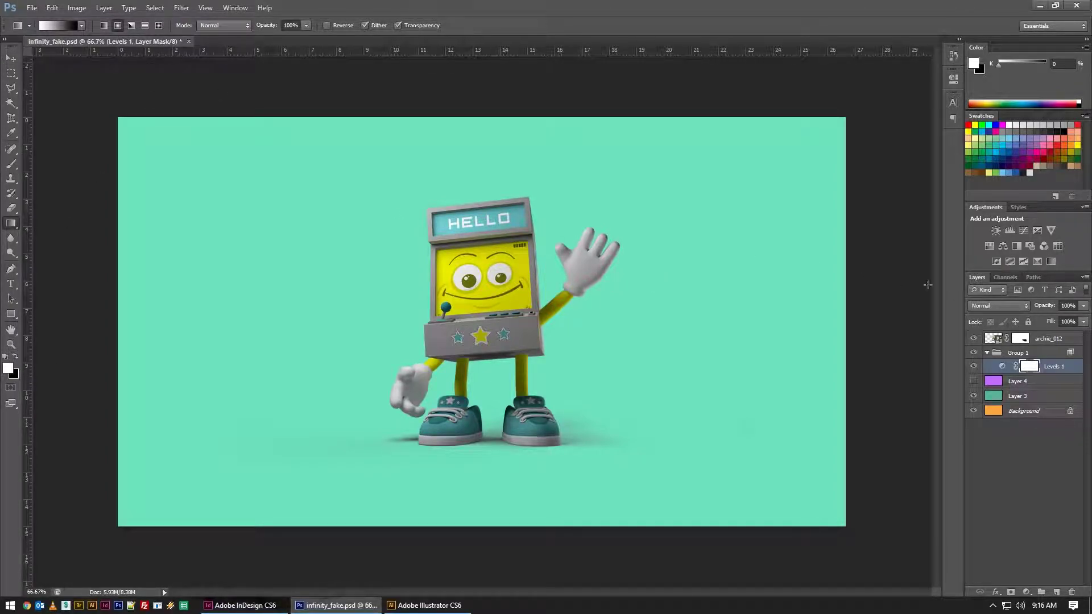
{"action": "left_click_drag", "start_coordinate": [758, 179], "coordinate": [579, 357]}
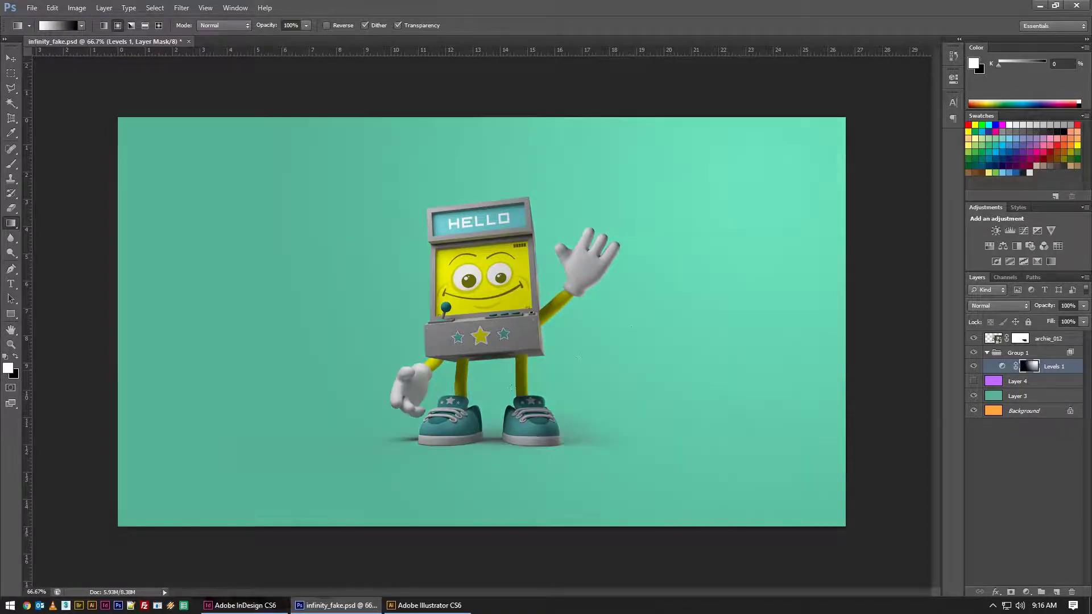
{"action": "left_click_drag", "start_coordinate": [777, 180], "coordinate": [678, 240]}
- Add a Curves adjustment above the Levels and bow the curve upward to brighten
{"action": "left_click", "coordinate": [1026, 593]}
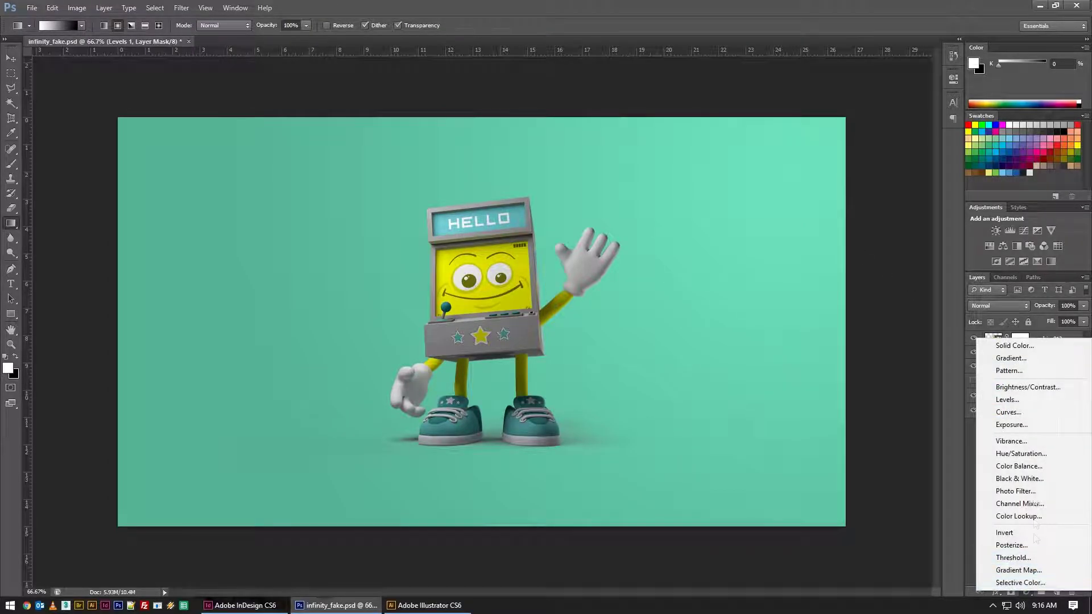
{"action": "left_click", "coordinate": [1012, 416]}
{"action": "left_click_drag", "start_coordinate": [868, 188], "coordinate": [859, 179]}
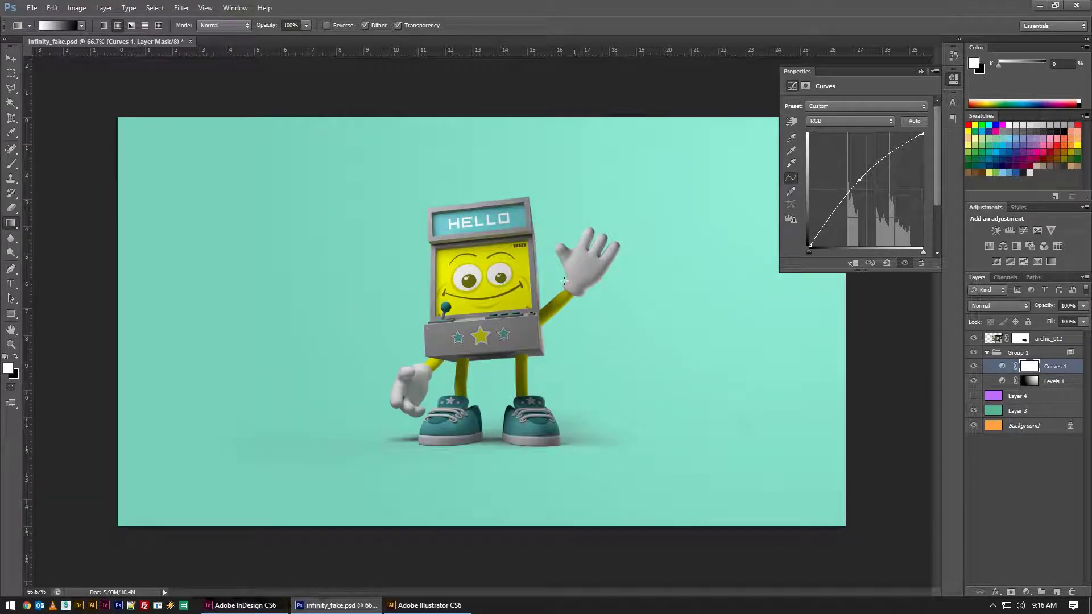
- Mask Curves 1 with a radial gradient from the character outward, then select Group 1
{"action": "left_click", "coordinate": [1032, 368]}
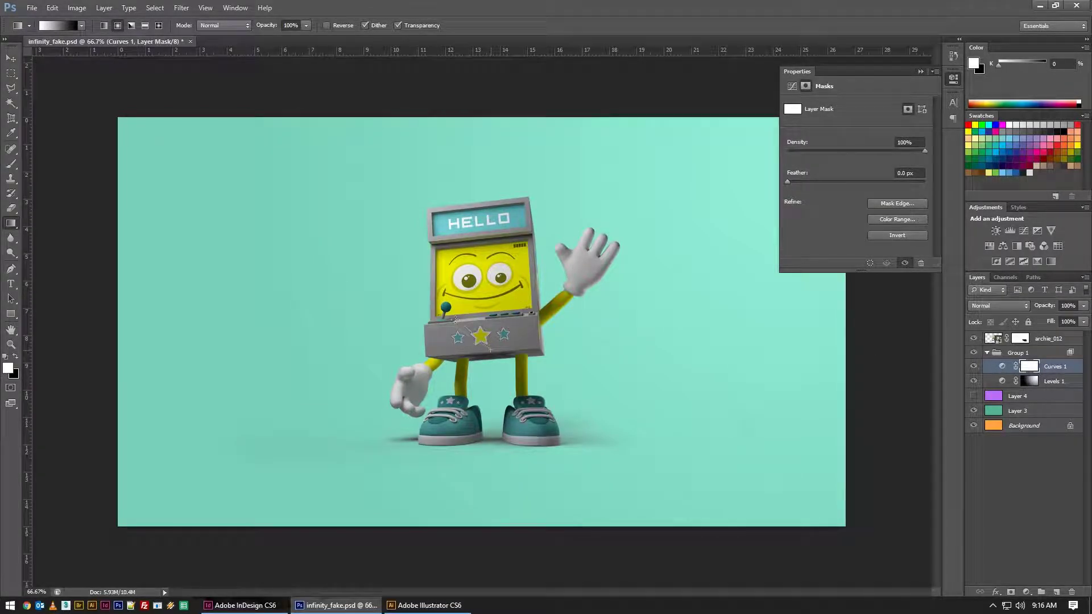
{"action": "mouse_move", "coordinate": [483, 322]}
{"action": "left_mouse_down"}
{"action": "mouse_move", "coordinate": [402, 292]}
{"action": "mouse_move", "coordinate": [330, 231]}
{"action": "left_mouse_up"}
{"action": "left_click_drag", "start_coordinate": [419, 290], "coordinate": [267, 193]}
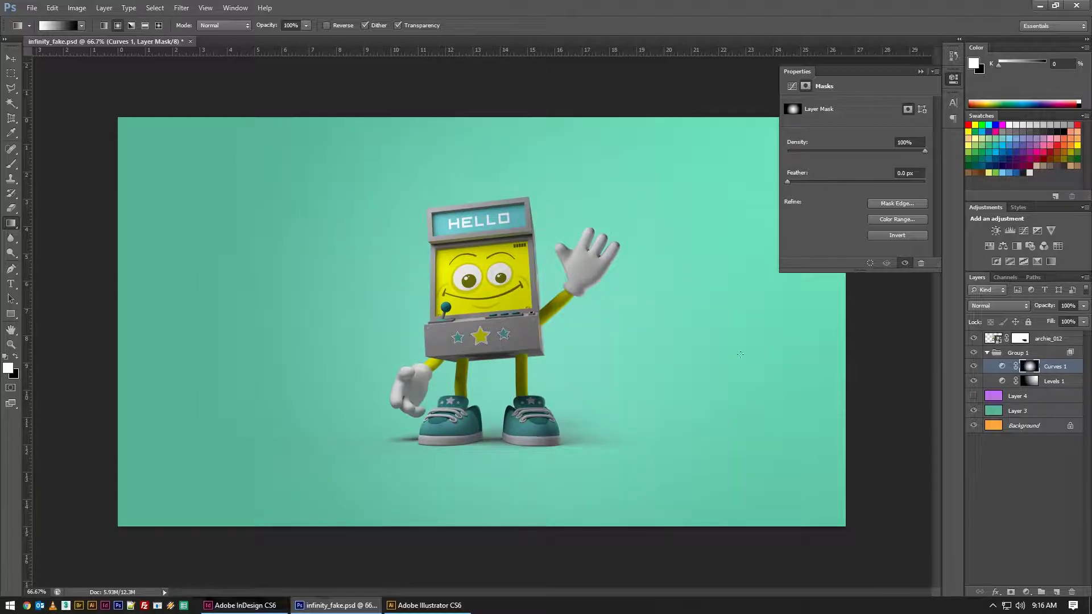
{"action": "left_click", "coordinate": [1031, 355]}
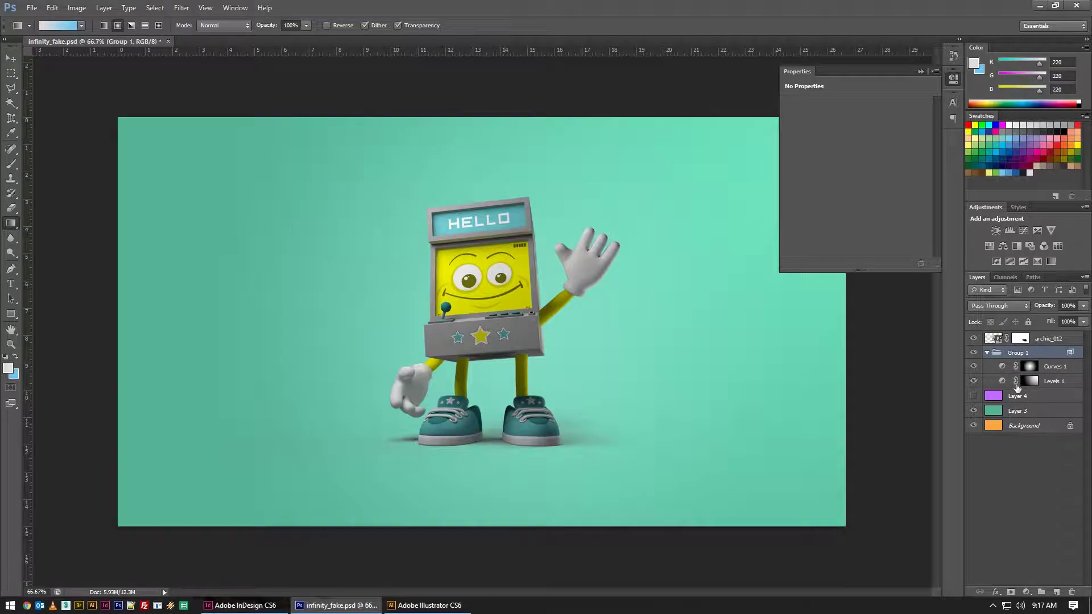
{"action": "left_click", "coordinate": [956, 90]}
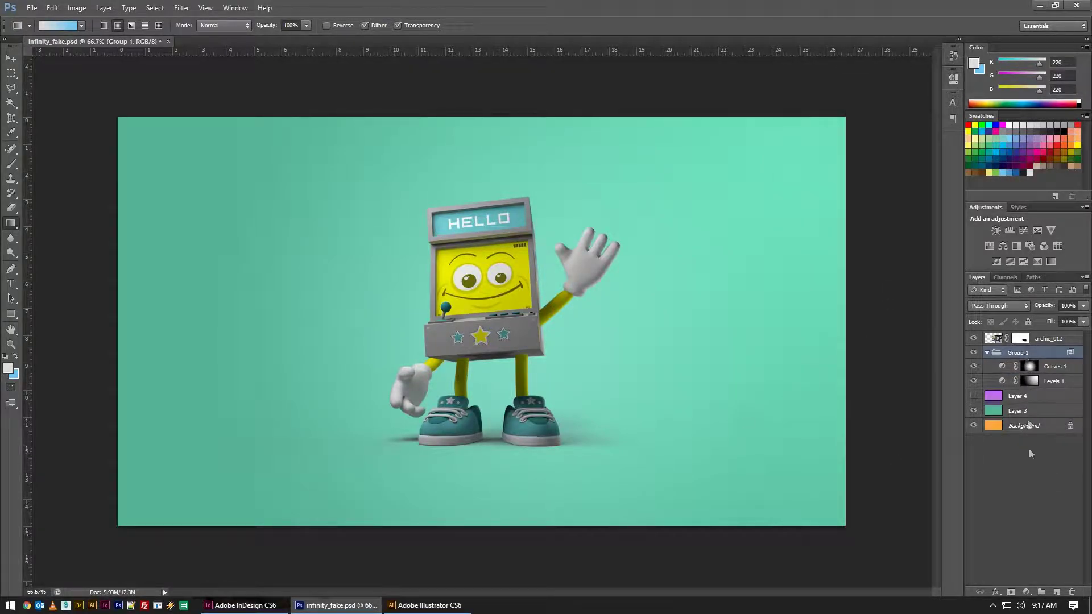
- Add a layer mask to Group 1 and toggle the lighting group to compare
{"action": "left_click", "coordinate": [1012, 592]}
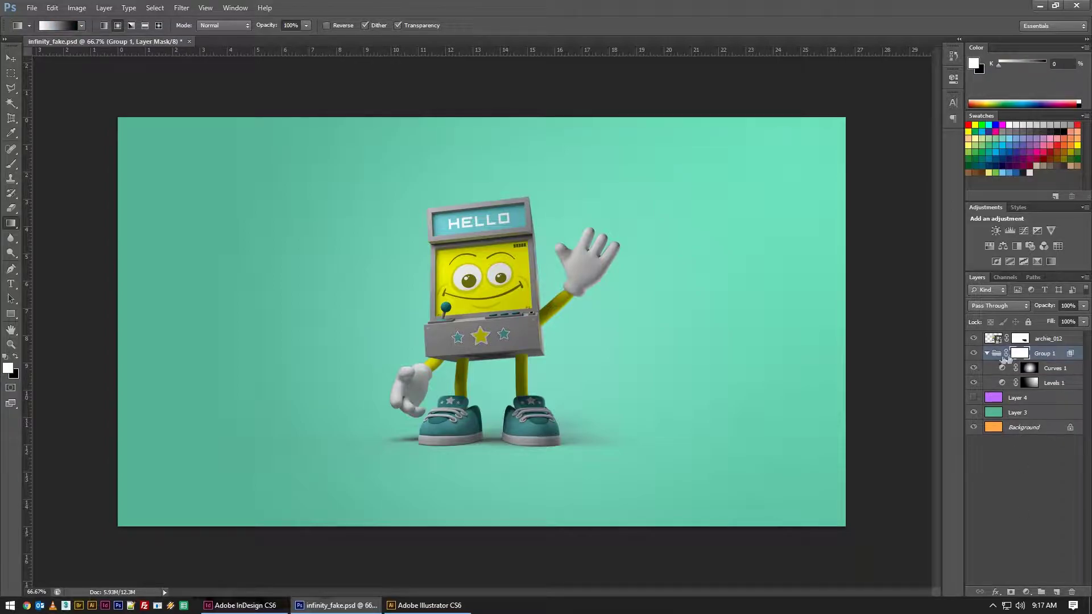
{"action": "left_click", "coordinate": [974, 354]}
{"action": "left_click", "coordinate": [973, 354]}
{"action": "left_click", "coordinate": [974, 354]}
{"action": "left_click", "coordinate": [974, 354]}
{"action": "left_click", "coordinate": [975, 354]}
{"action": "left_click", "coordinate": [976, 354]}
- Replace Group 1's empty mask with a rectangular wall selection down to the floor line
{"action": "left_click", "coordinate": [13, 74]}
{"action": "left_click_drag", "start_coordinate": [85, 88], "coordinate": [917, 440]}
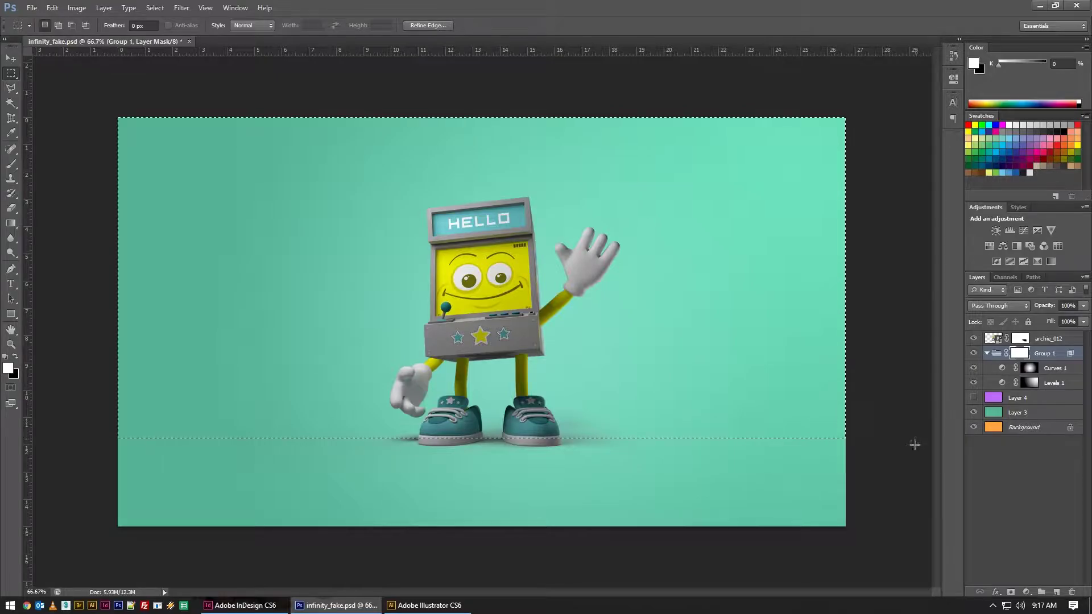
{"action": "right_click", "coordinate": [1020, 353]}
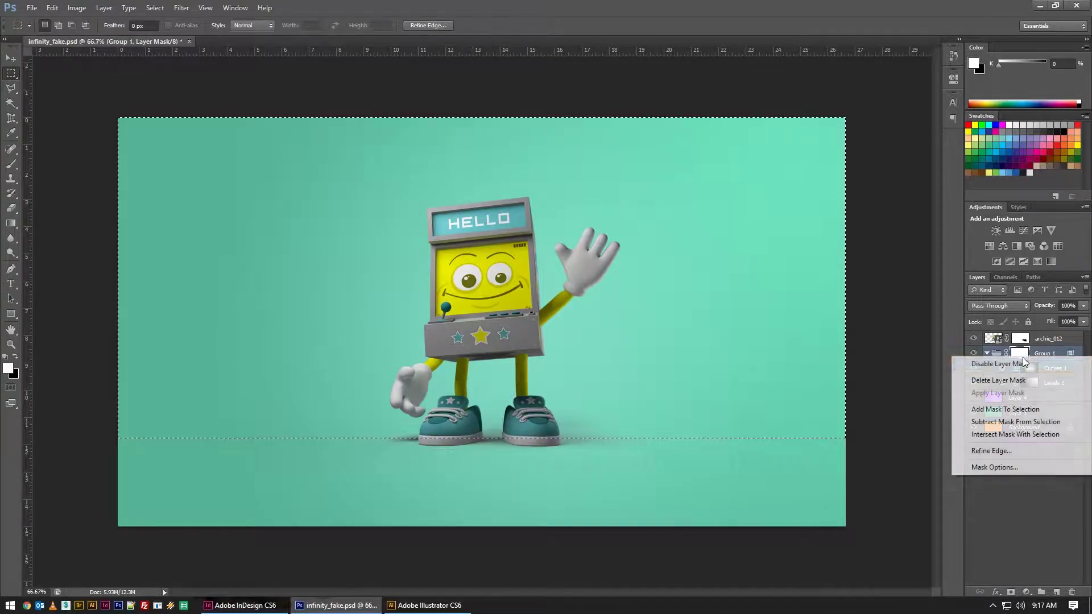
{"action": "left_click", "coordinate": [1022, 377]}
{"action": "left_click", "coordinate": [1011, 592]}
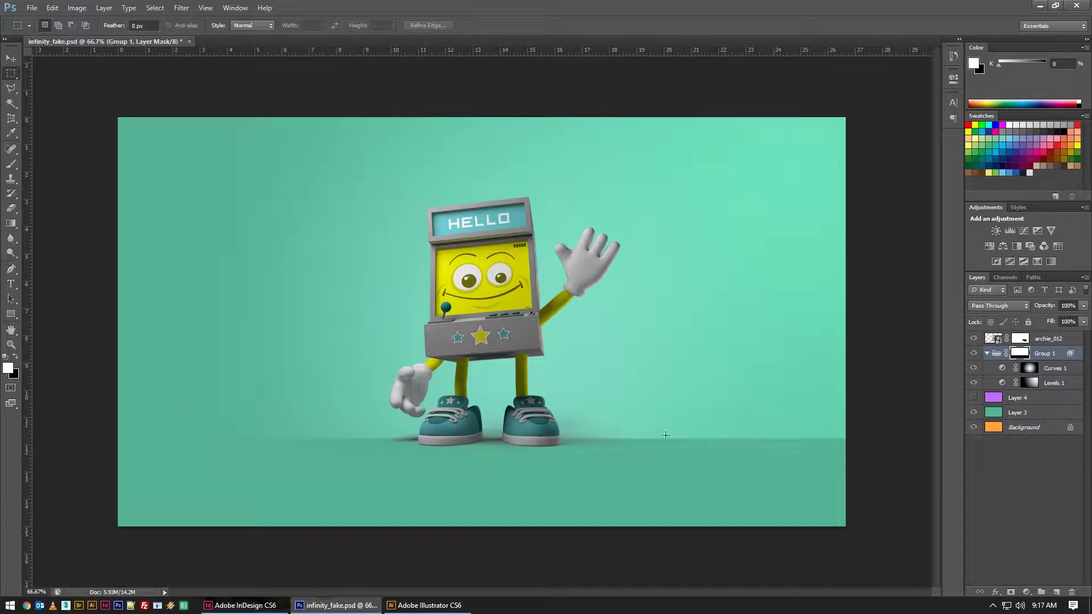
{"action": "double_click", "coordinate": [1022, 354]}
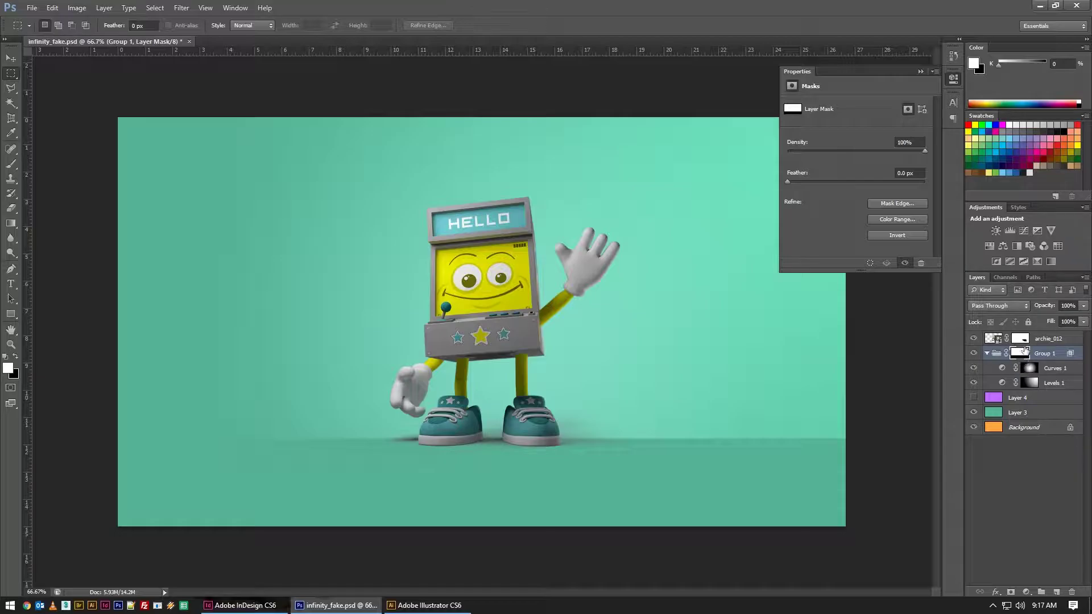
- Raise Group 1's mask feather to soften the floor line, then test-move the character and undo
{"action": "left_click_drag", "start_coordinate": [795, 181], "coordinate": [858, 182]}
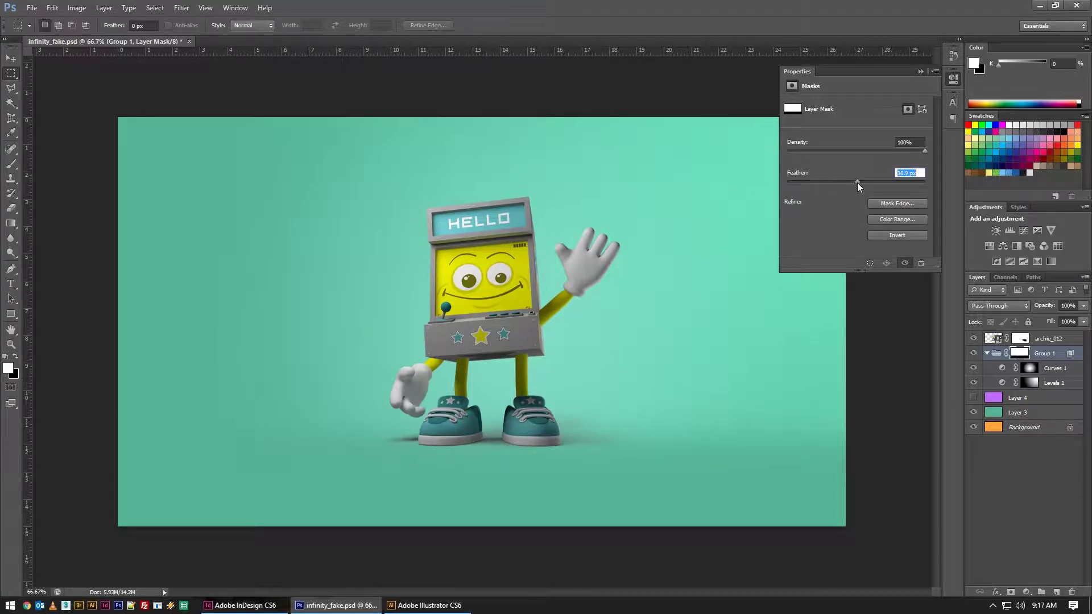
{"action": "left_click", "coordinate": [954, 78]}
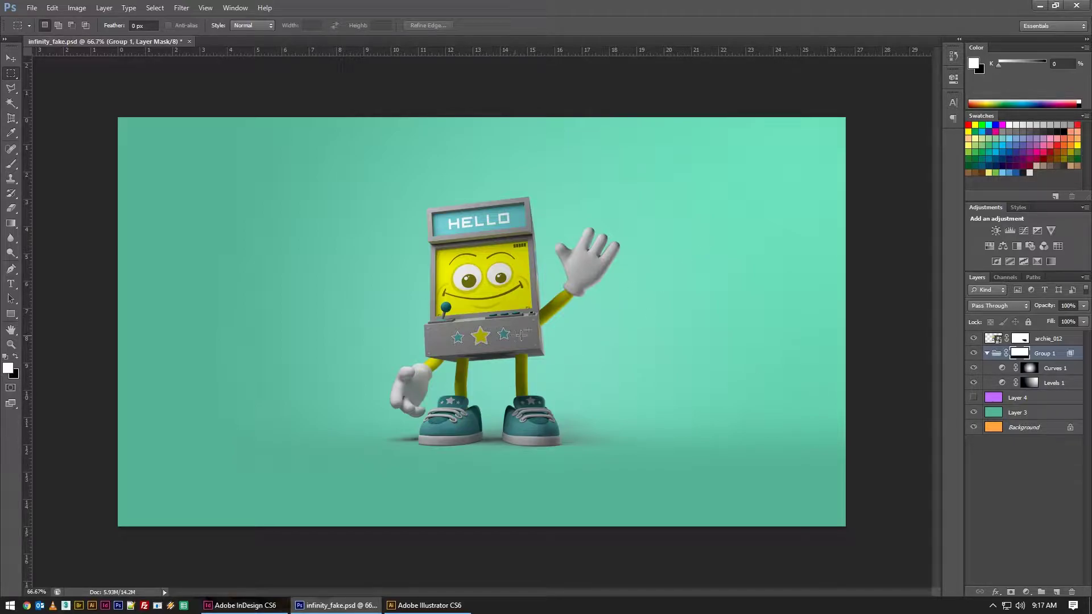
{"action": "left_click", "coordinate": [11, 58]}
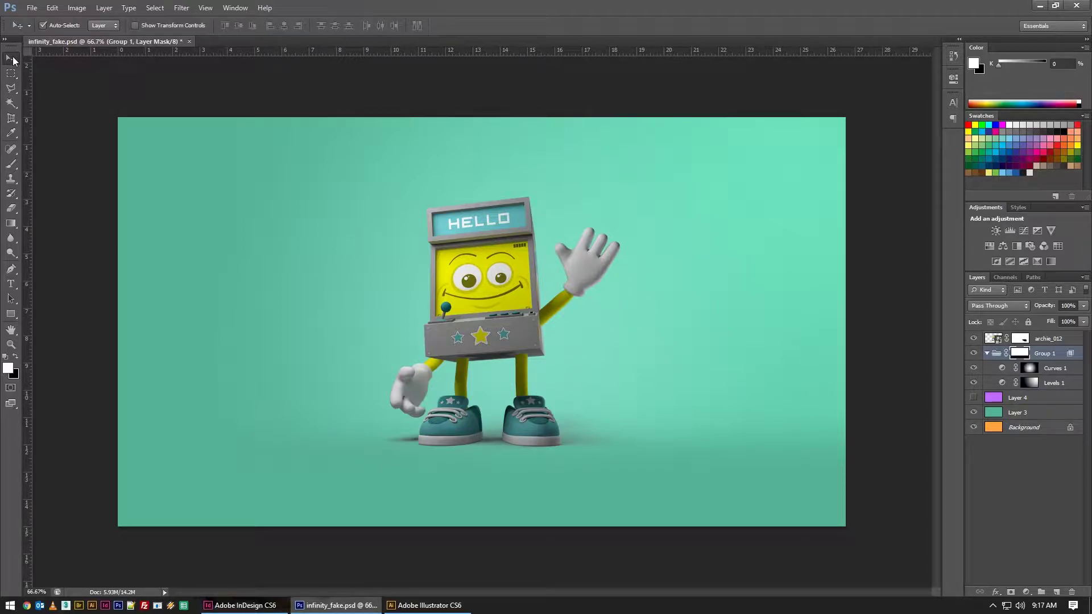
{"action": "left_click_drag", "start_coordinate": [464, 249], "coordinate": [484, 233]}
{"action": "key", "text": "ctrl+z"}
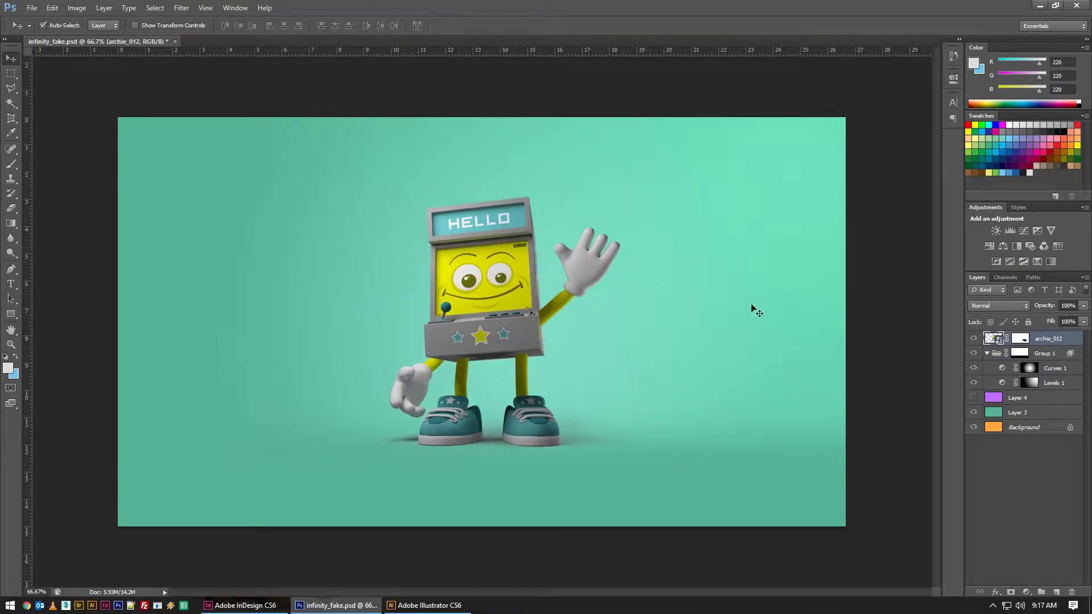
- Show Layer 4 and recolour it coral with Hue +93, Saturation +49, Lightness +19
{"action": "left_click", "coordinate": [973, 398]}
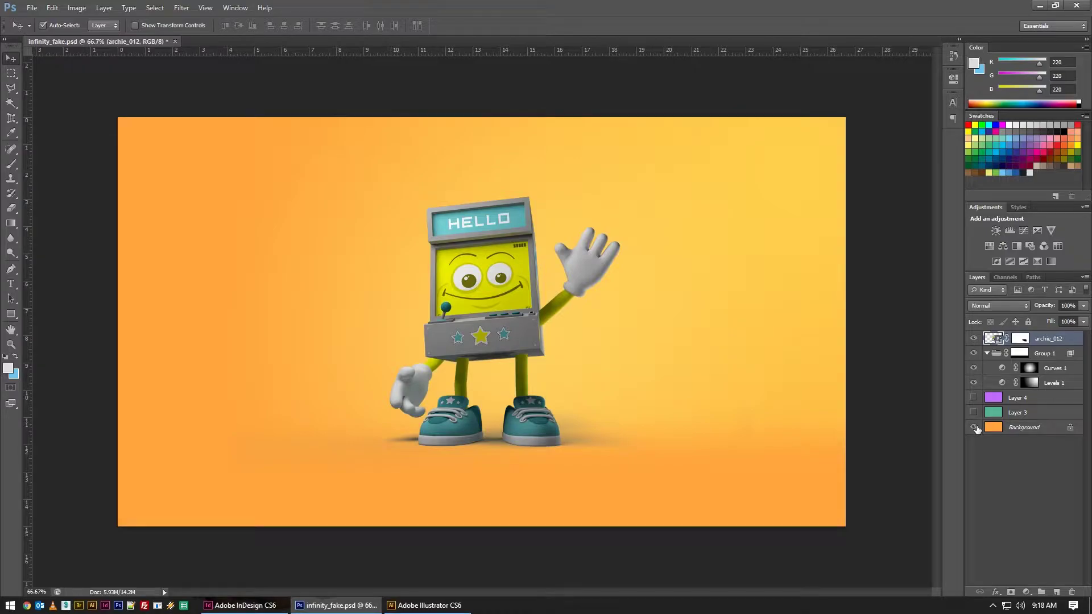
{"action": "left_click", "coordinate": [974, 413]}
{"action": "left_click", "coordinate": [974, 398]}
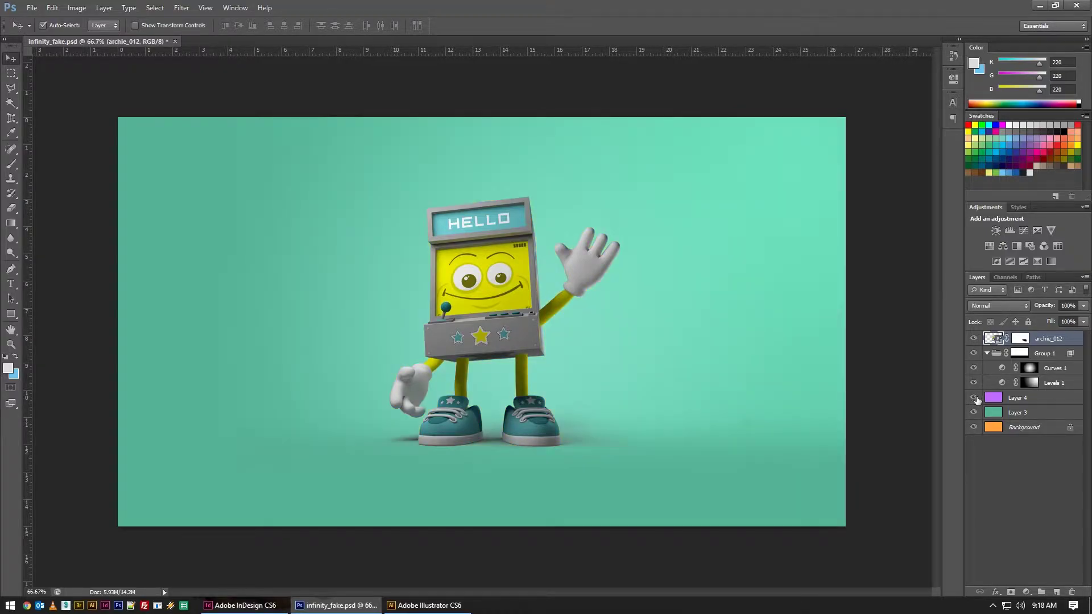
{"action": "left_click", "coordinate": [1014, 400]}
{"action": "key", "text": "ctrl+u"}
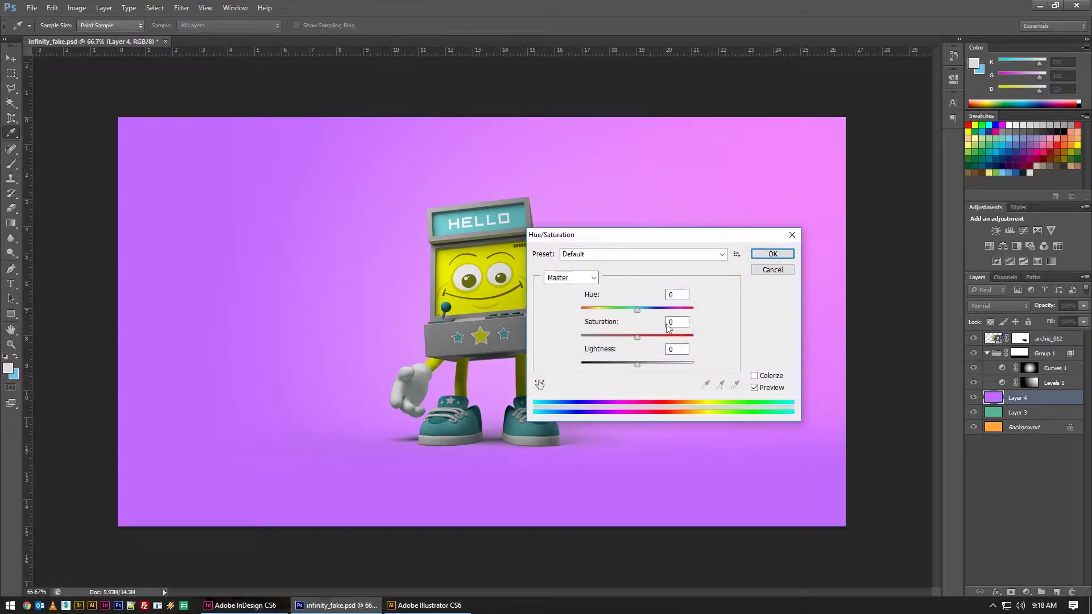
{"action": "left_click_drag", "start_coordinate": [636, 309], "coordinate": [647, 364]}
{"action": "left_click", "coordinate": [773, 253]}
- Toggle the lighting group off and on to compare against the coral background
{"action": "key", "text": "v"}
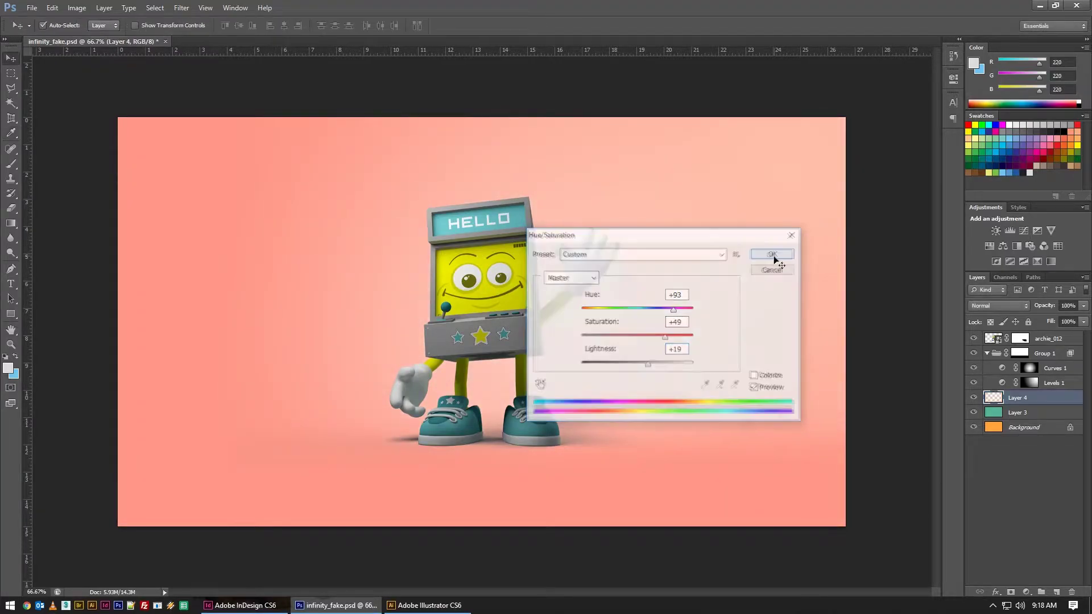
{"action": "left_click", "coordinate": [974, 354]}
{"action": "left_click", "coordinate": [973, 354]}
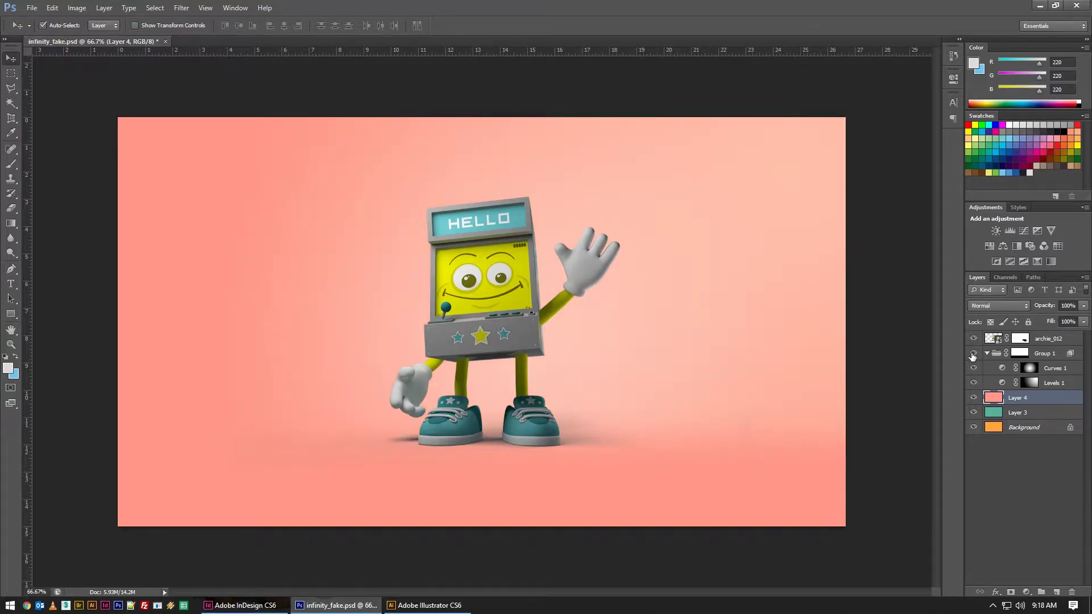